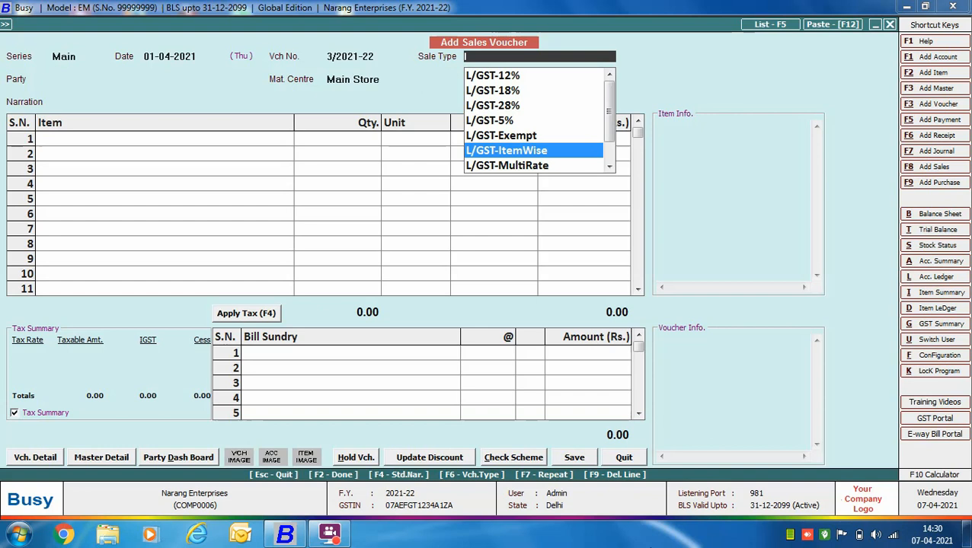
# Set the voucher's sale type to L/GST-ItemWise and the party to Aman Traders, leaving the narration blank.
pyautogui.press('Return')
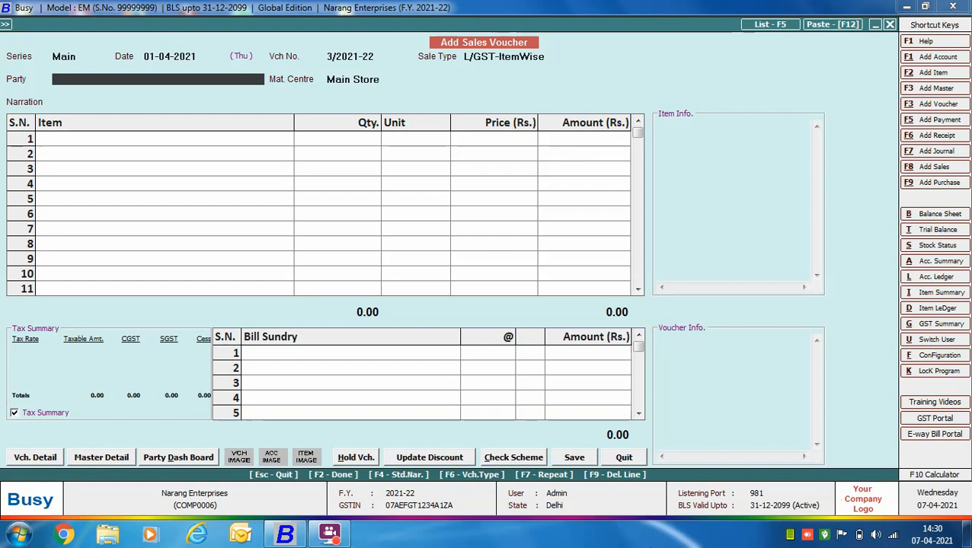
pyautogui.write('aman')
pyautogui.press('Return')
pyautogui.press('Return')
pyautogui.press('Return')
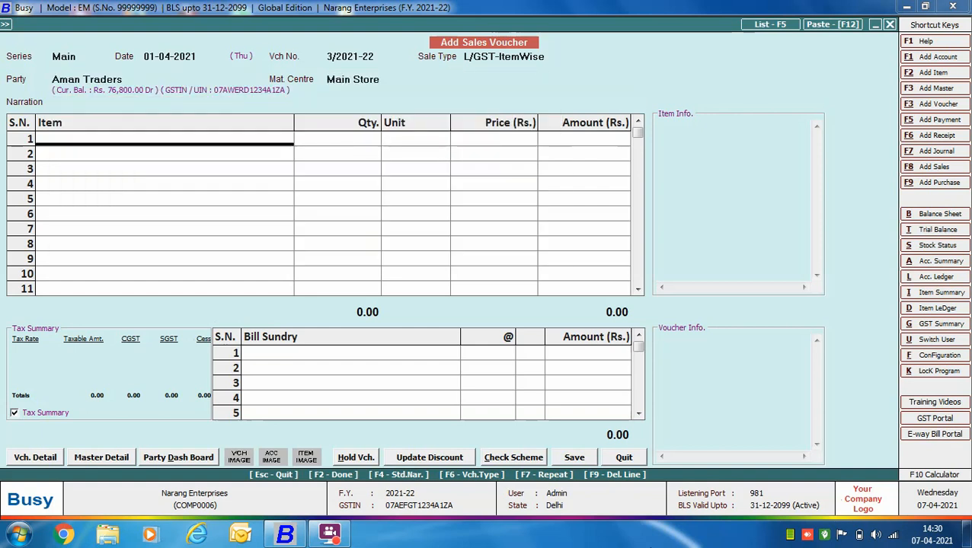
# Add 1 piece of Samsung LED 40" Inch at a price of 45,000 and accept its item-wise GST.
pyautogui.write('sam')
pyautogui.press('Return')
pyautogui.write('1')
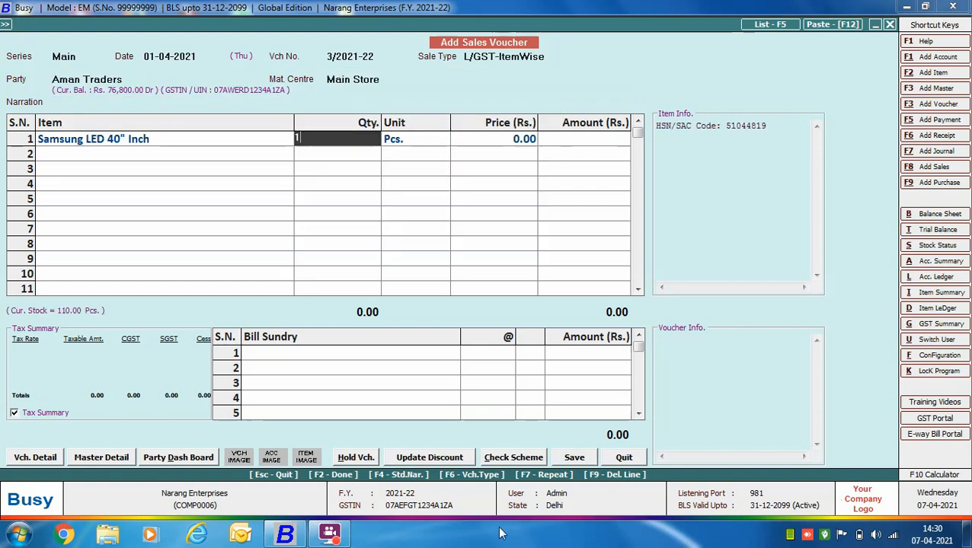
pyautogui.press('Return')
pyautogui.press('Return')
pyautogui.write('45,000')
pyautogui.press('Return')
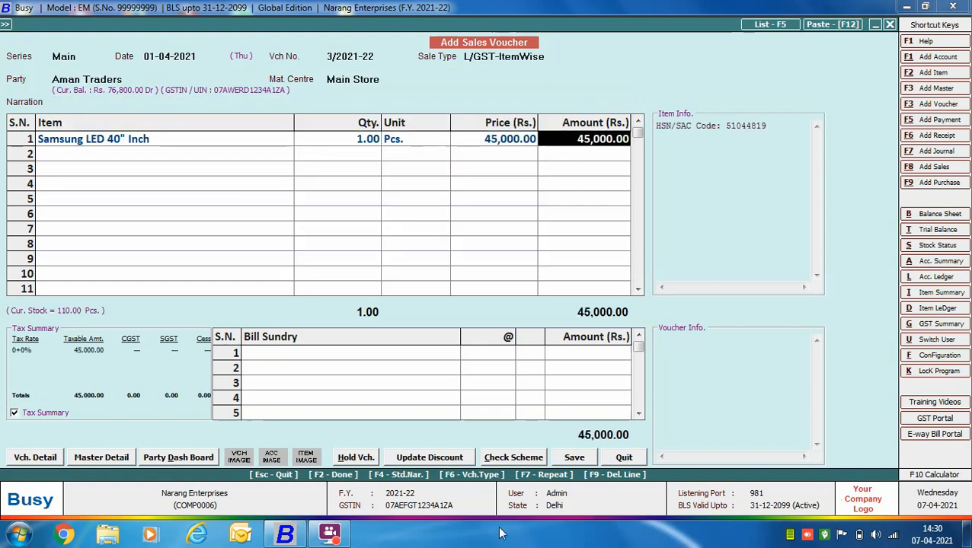
pyautogui.press('Return')
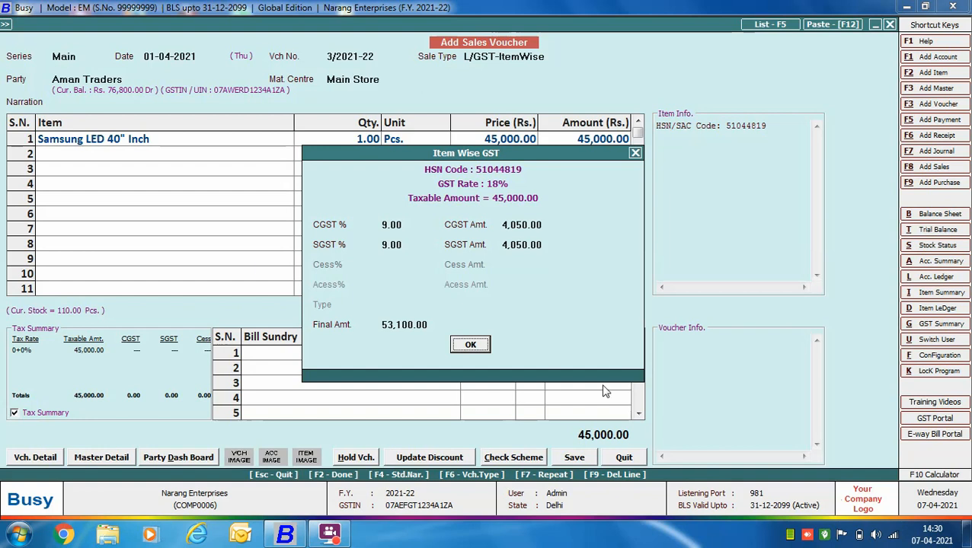
pyautogui.click(465, 344)
# Add 1 piece of Daikin Split AC 2 Tonn at a price of 65,000 and accept its item-wise GST.
pyautogui.write('da')
pyautogui.press('Return')
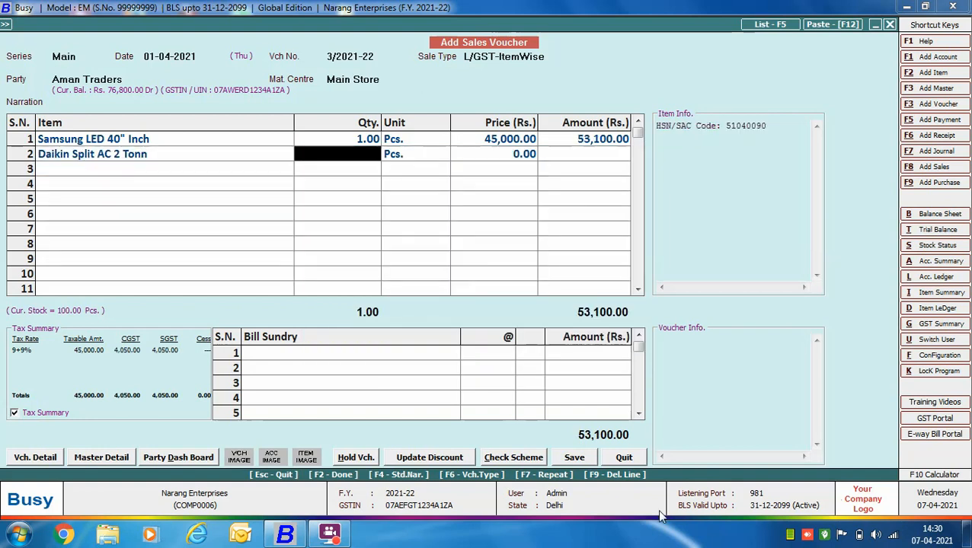
pyautogui.write('1')
pyautogui.press('Return')
pyautogui.press('Return')
pyautogui.write('65000')
pyautogui.press('Return')
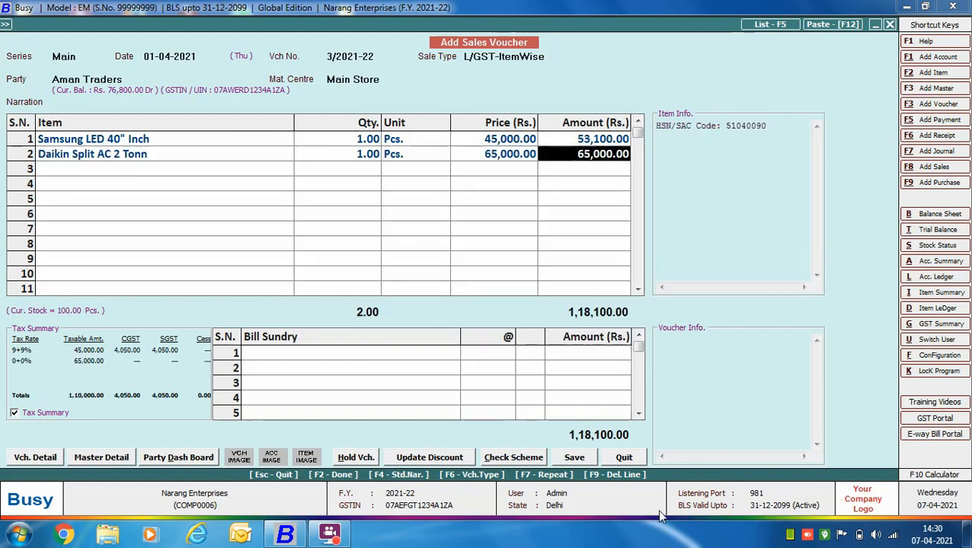
pyautogui.press('Return')
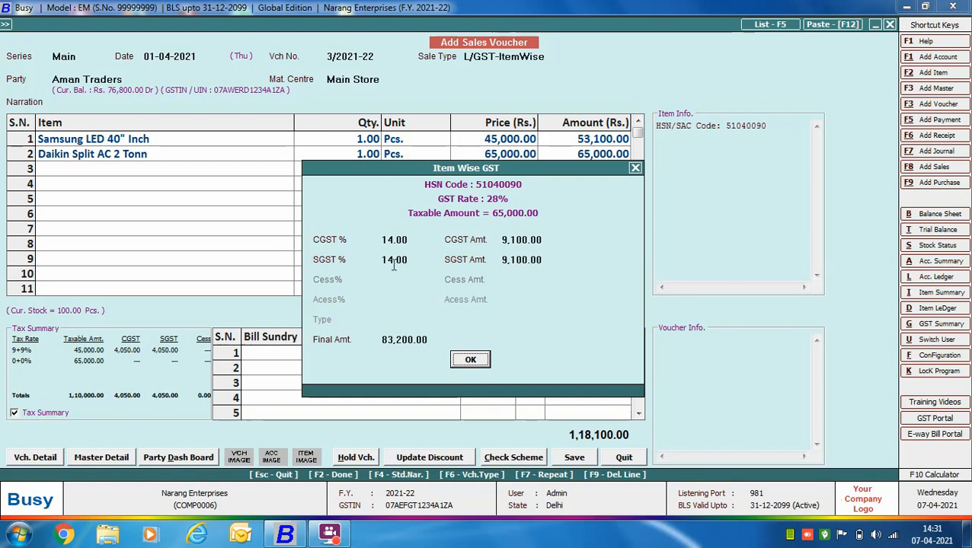
pyautogui.click(470, 360)
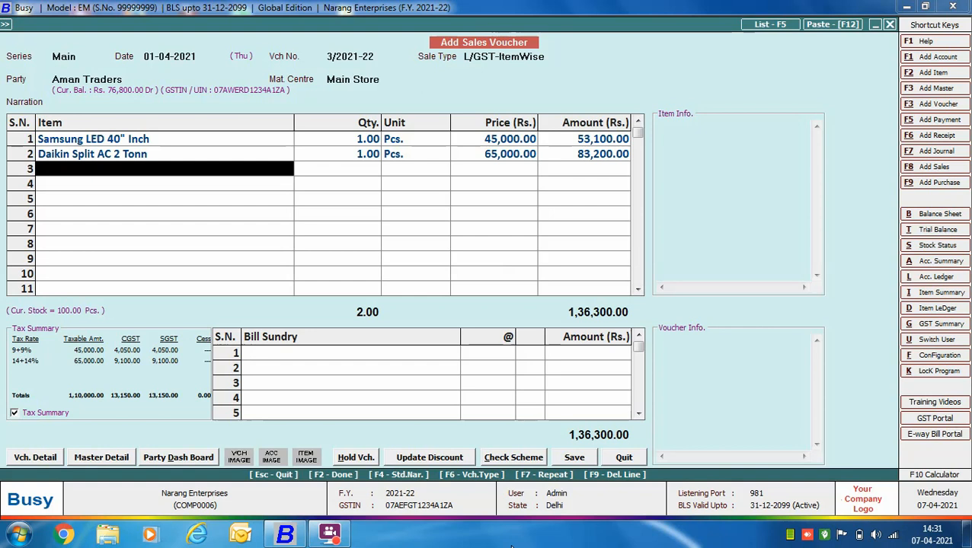
# Save the item-wise GST sales voucher without adding bill sundries and decline printing the invoice.
pyautogui.press('Return')
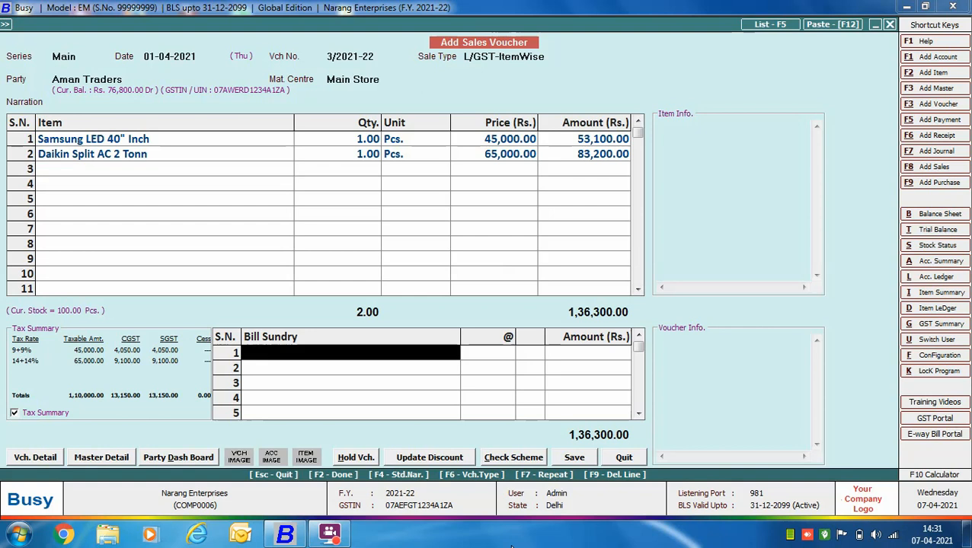
pyautogui.press('Return')
pyautogui.press('Return')
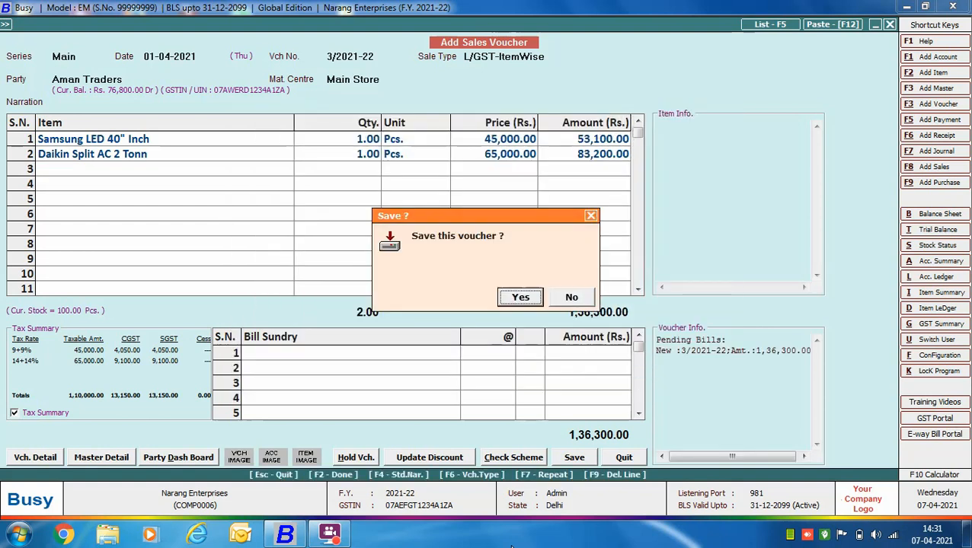
pyautogui.press('Return')
pyautogui.press('Right')
pyautogui.press('Return')
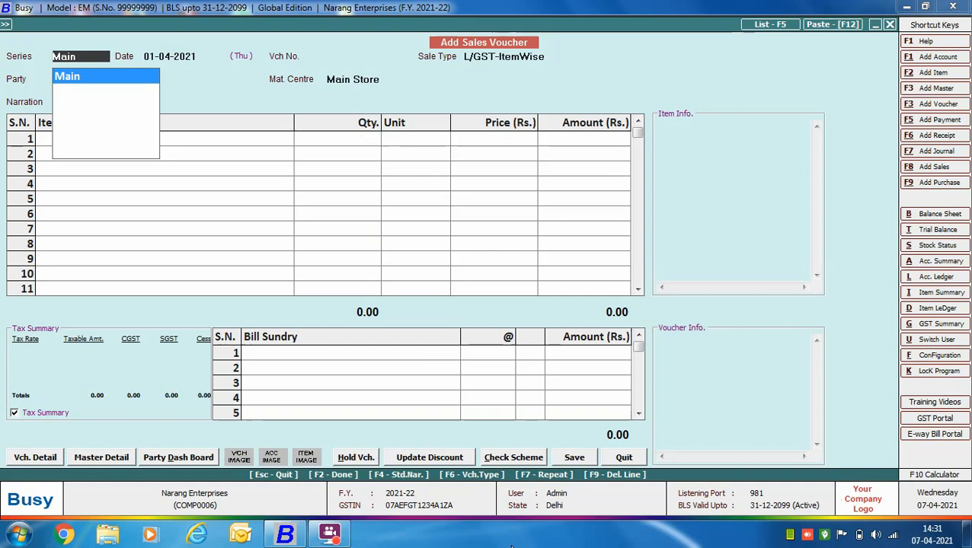
# Start another Main series voucher with sale type L/GST-MultiRate and party Aman Traders, keeping the default date.
pyautogui.press('Return')
pyautogui.press('Return')
pyautogui.press('Down')
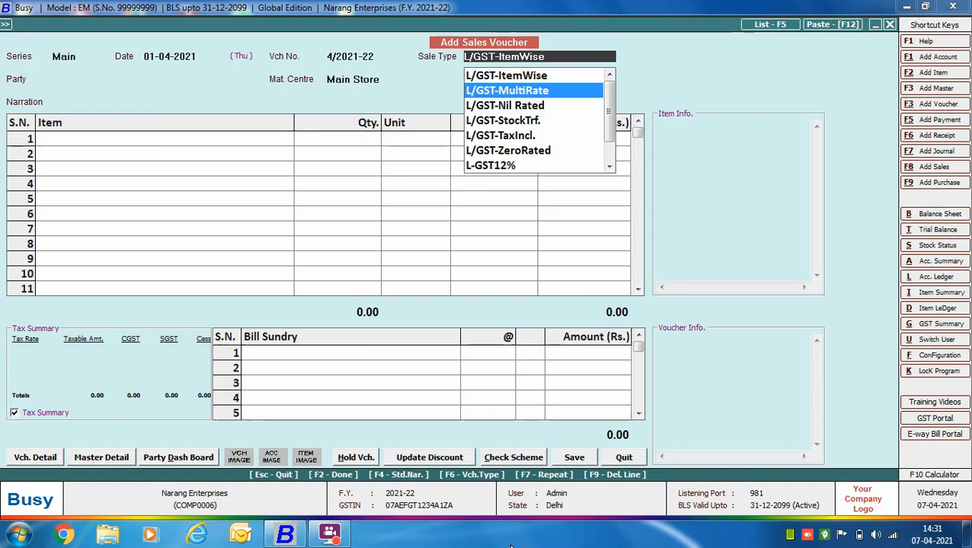
pyautogui.press('Return')
pyautogui.write('am')
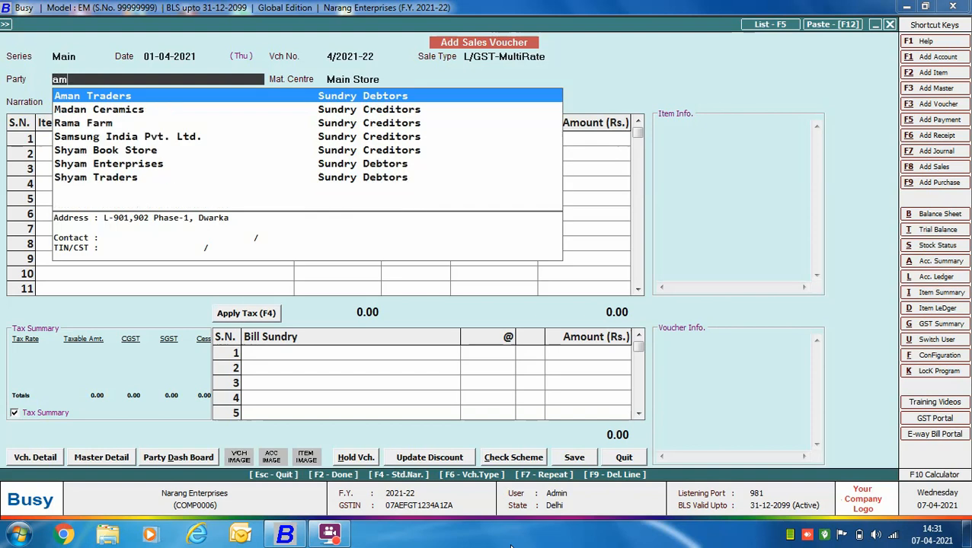
pyautogui.press('Return')
pyautogui.press('Return')
pyautogui.press('Return')
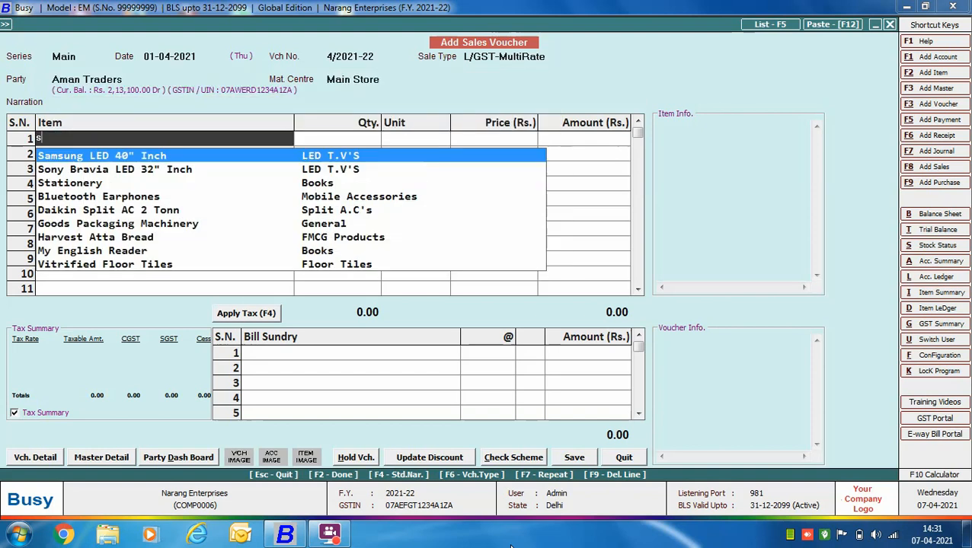
# Add 1 piece of Samsung LED 40" Inch at a price of 45,000 to the multi-rate voucher.
pyautogui.write('sam')
pyautogui.press('Return')
pyautogui.write('1')
pyautogui.press('Return')
pyautogui.press('Return')
pyautogui.write('45000')
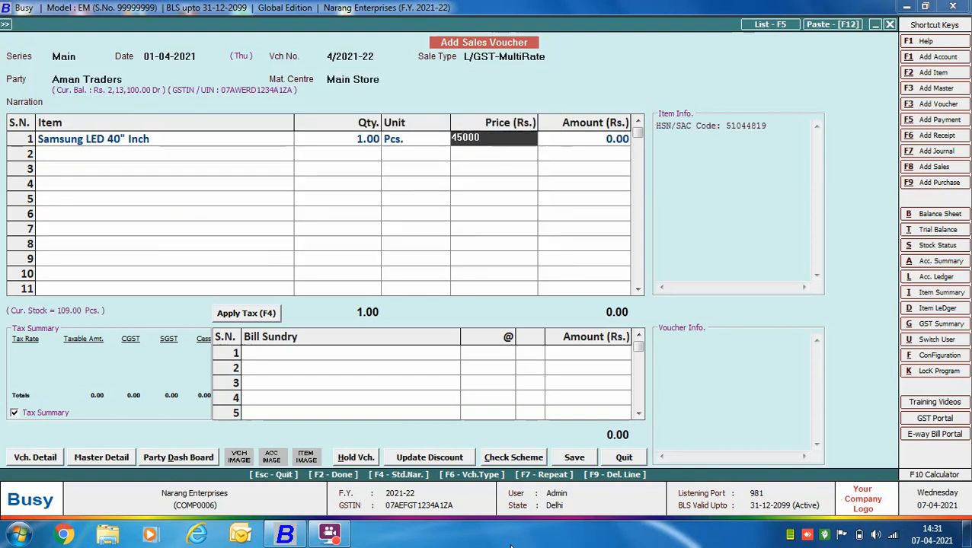
pyautogui.press('Return')
pyautogui.press('Return')
# Add 1 piece of Daikin Split AC 2 Tonn at a price of 65,000 as the second item.
pyautogui.write('dai')
pyautogui.press('Return')
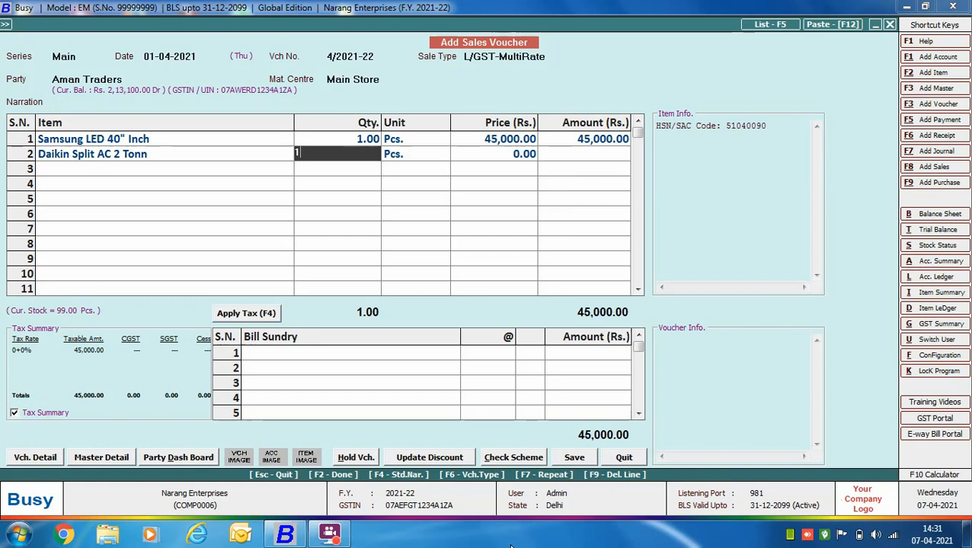
pyautogui.write('1')
pyautogui.press('Return')
pyautogui.press('Return')
pyautogui.write('65000')
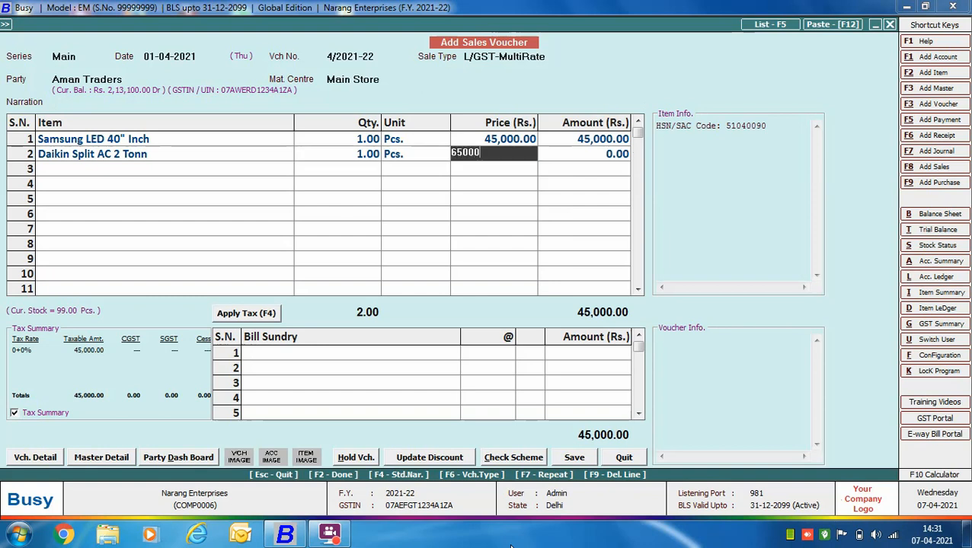
pyautogui.press('Return')
pyautogui.press('Return')
# Apply tax automatically to the voucher's bill sundries and review the CGST and SGST lines from the first row.
pyautogui.press('Return')
pyautogui.press('F4')
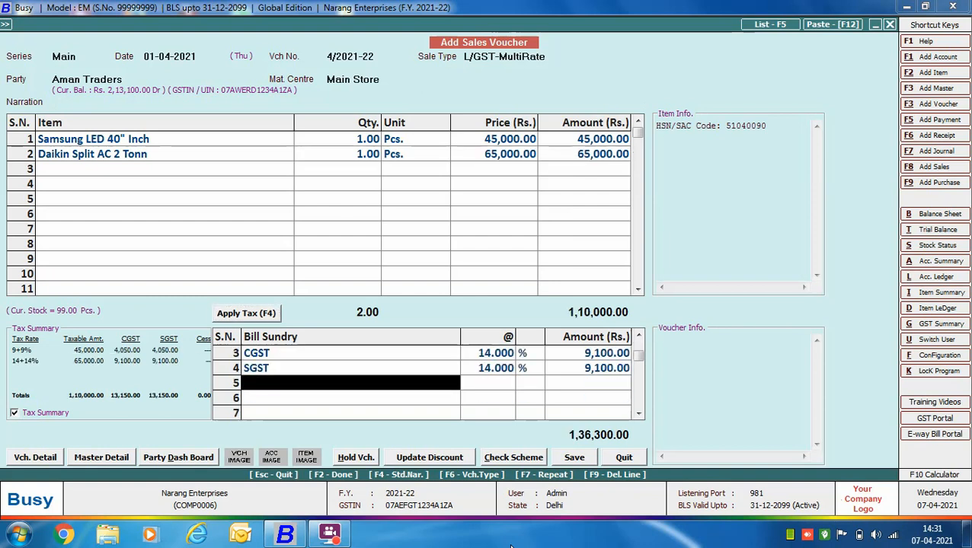
pyautogui.click(638, 336)
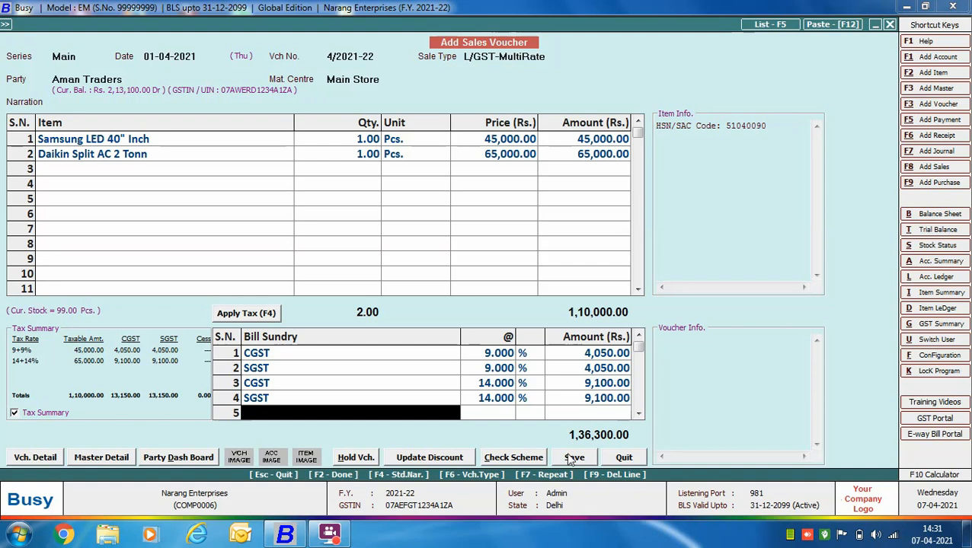
# Save the multi-rate GST sales voucher and decline printing the standard sales invoice.
pyautogui.press('F2')
pyautogui.press('F2')
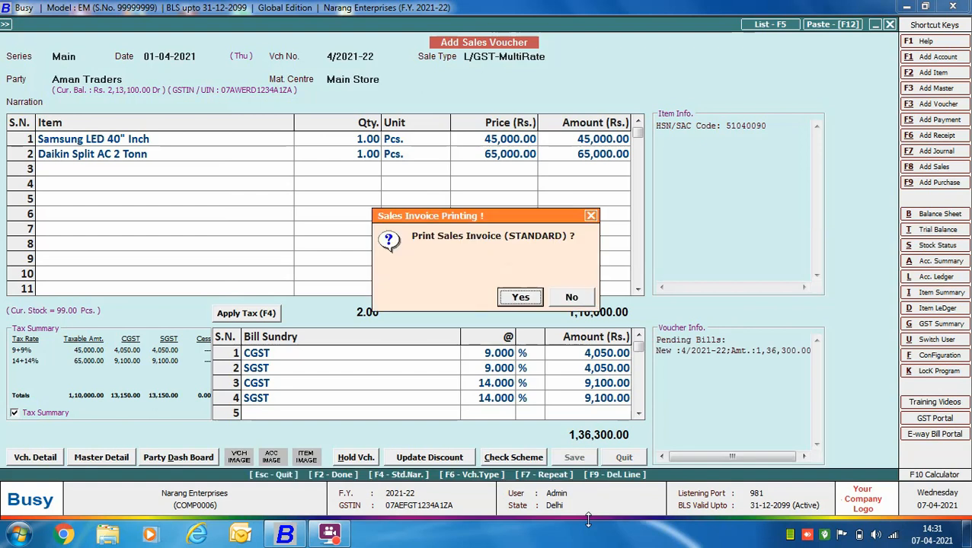
pyautogui.press('Right')
pyautogui.press('Return')
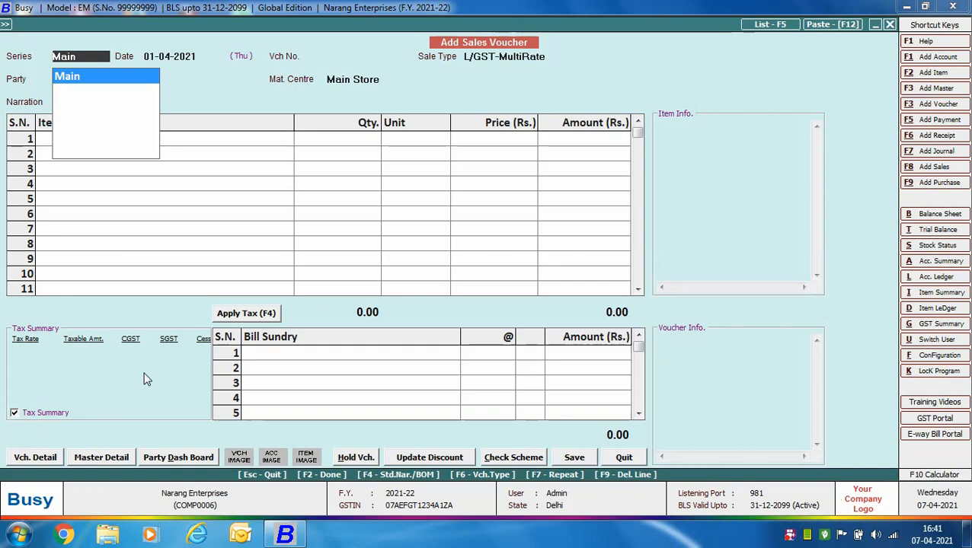
# Start a new Main series voucher with sale type L/GST-TaxIncl. and party Aman Traders, keeping the default date.
pyautogui.press('Return')
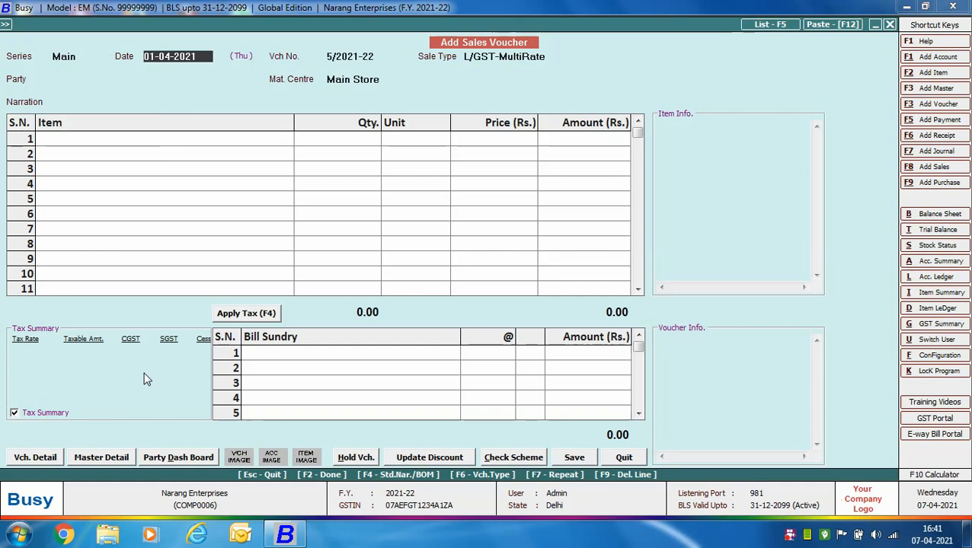
pyautogui.press('Return')
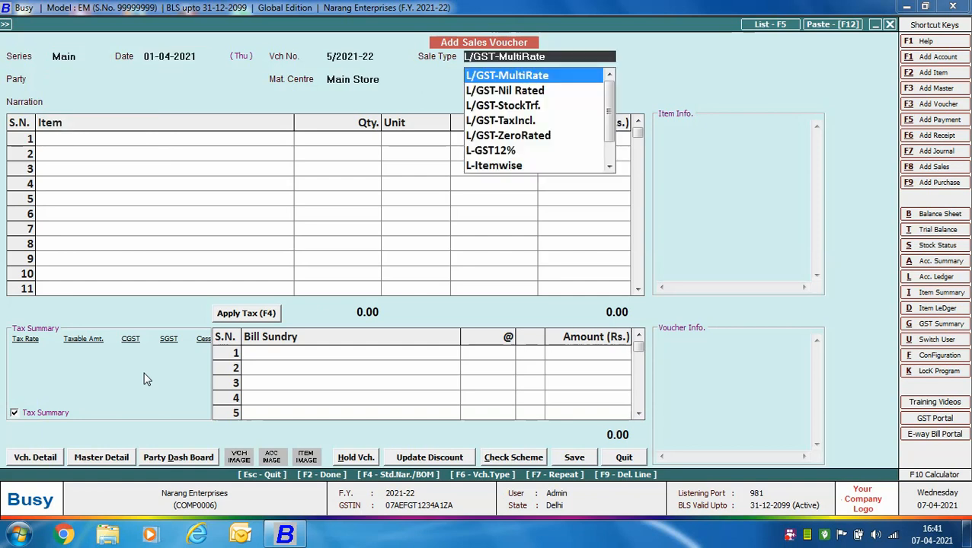
pyautogui.press('Down')
pyautogui.press('Down')
pyautogui.press('Down')
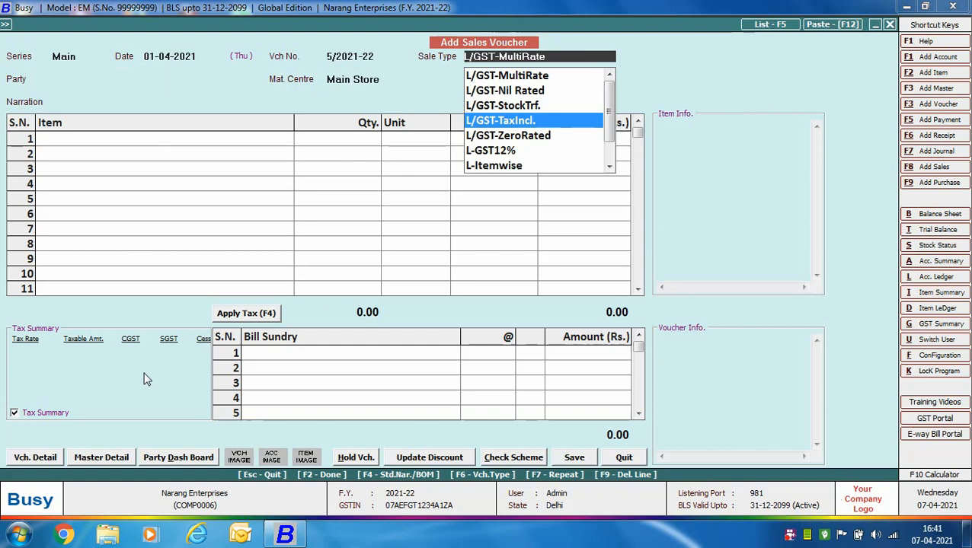
pyautogui.press('Return')
pyautogui.write('am')
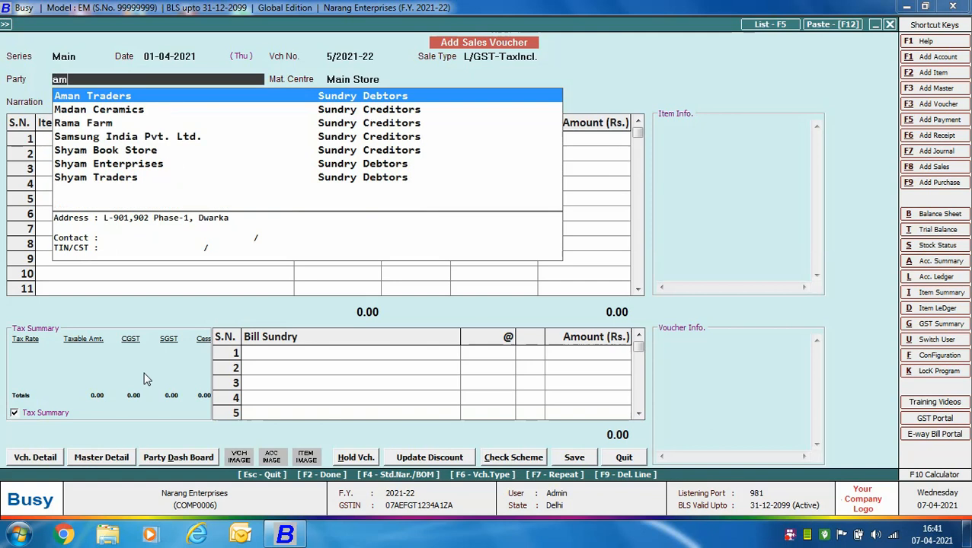
pyautogui.press('Return')
pyautogui.press('Return')
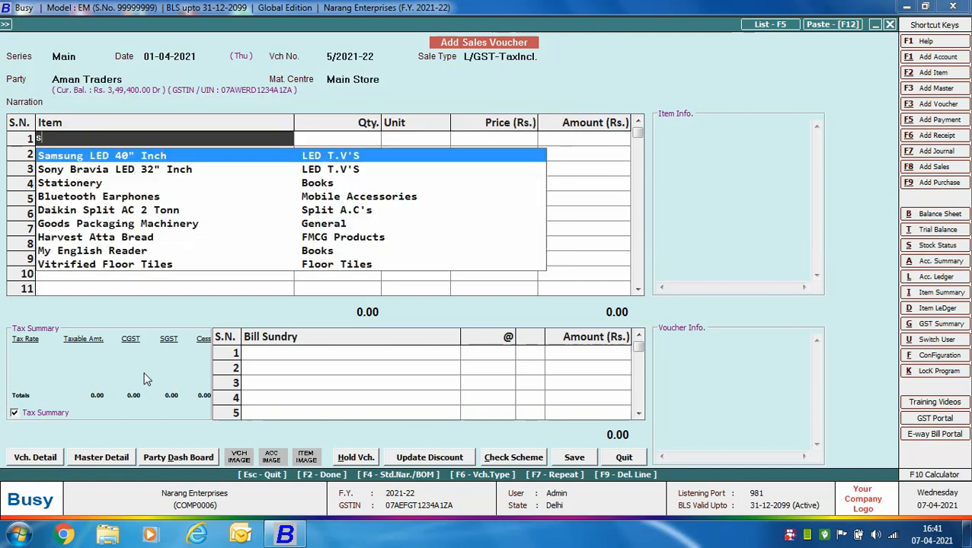
# Add 2 pieces of Samsung LED 40" Inch at a tax-inclusive price of 48,000 and accept the item-wise tax information.
pyautogui.write('sam')
pyautogui.press('Return')
pyautogui.write('2')
pyautogui.press('Return')
pyautogui.write('48000')
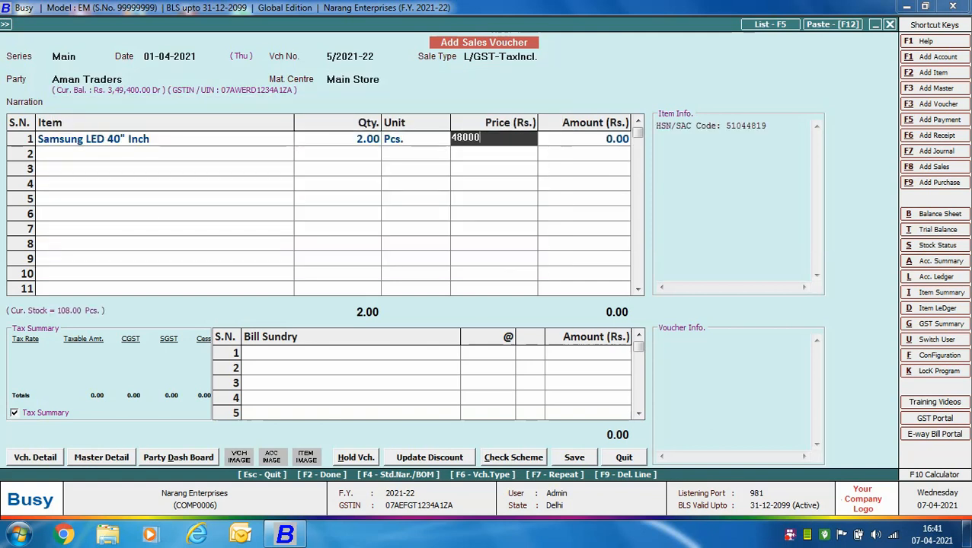
pyautogui.press('Return')
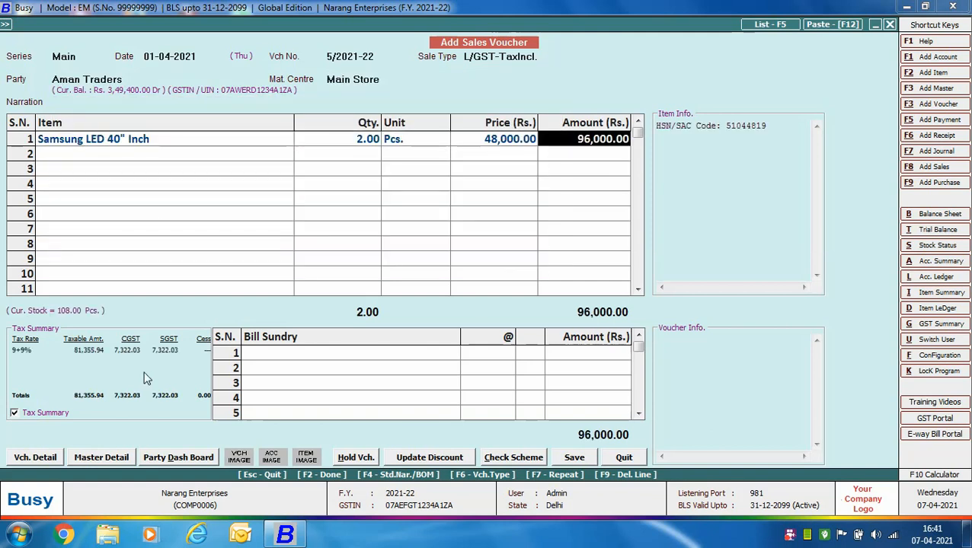
pyautogui.press('Return')
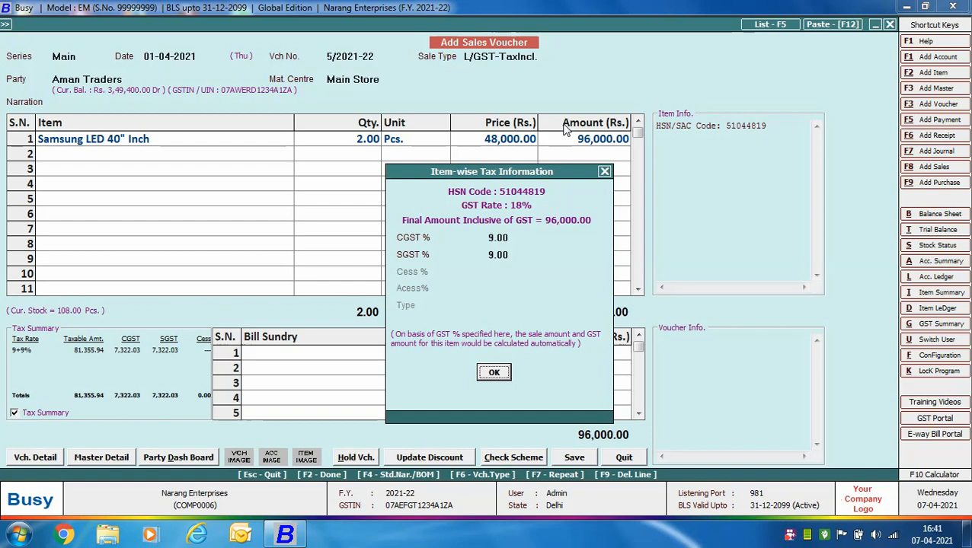
pyautogui.click(494, 372)
# Save the tax-inclusive sales voucher without adding bill sundries and decline printing the invoice.
pyautogui.press('Return')
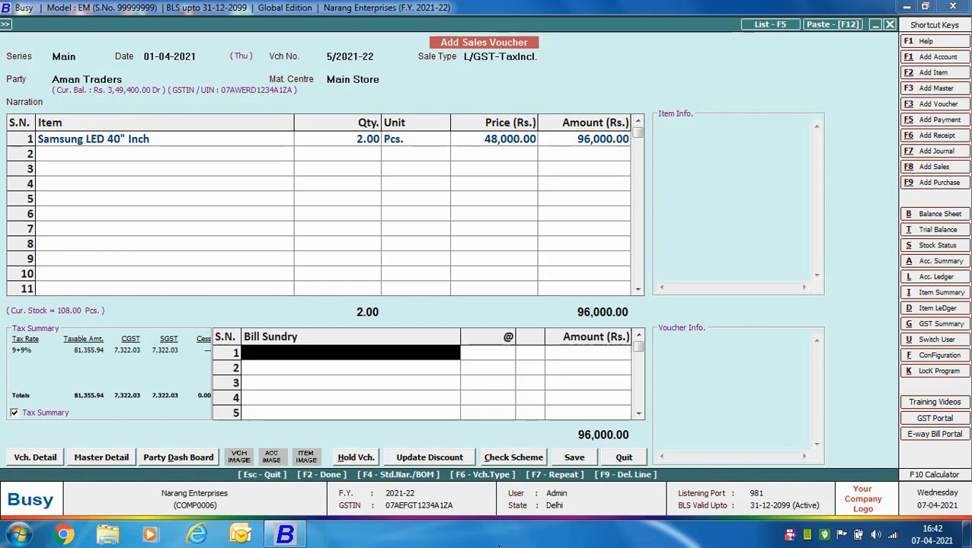
pyautogui.press('Return')
pyautogui.press('Return')
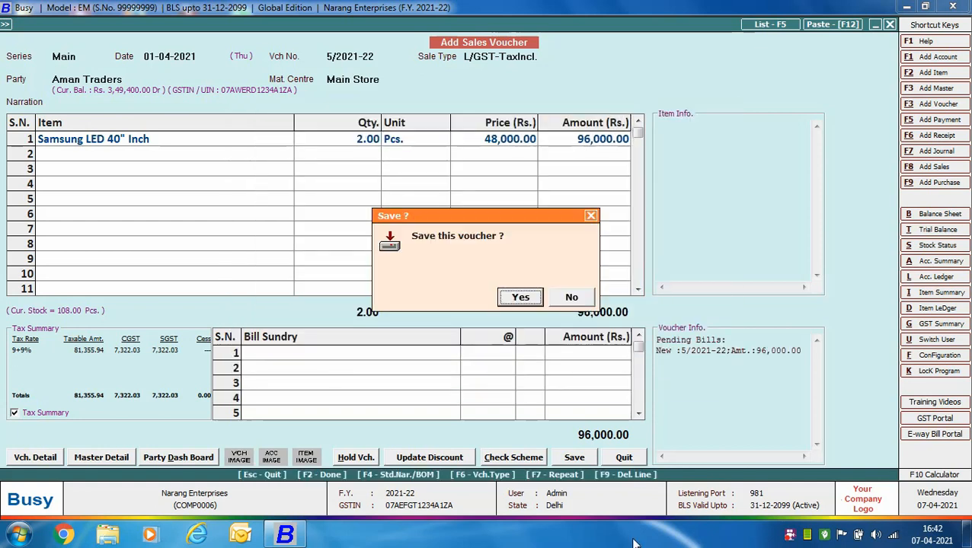
pyautogui.press('Return')
pyautogui.press('Right')
pyautogui.press('Return')
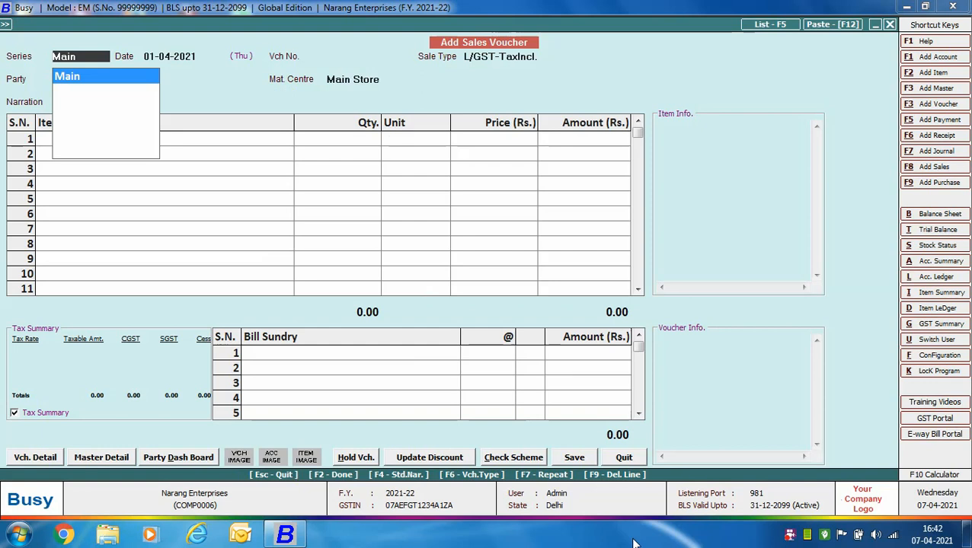
# Start a new Main series voucher with sale type L/GST-Exempt and party Shyam Enterprises, leaving the narration blank.
pyautogui.press('Return')
pyautogui.press('Return')
pyautogui.press('Up')
pyautogui.press('Up')
pyautogui.press('Up')
pyautogui.press('Up')
pyautogui.press('Up')
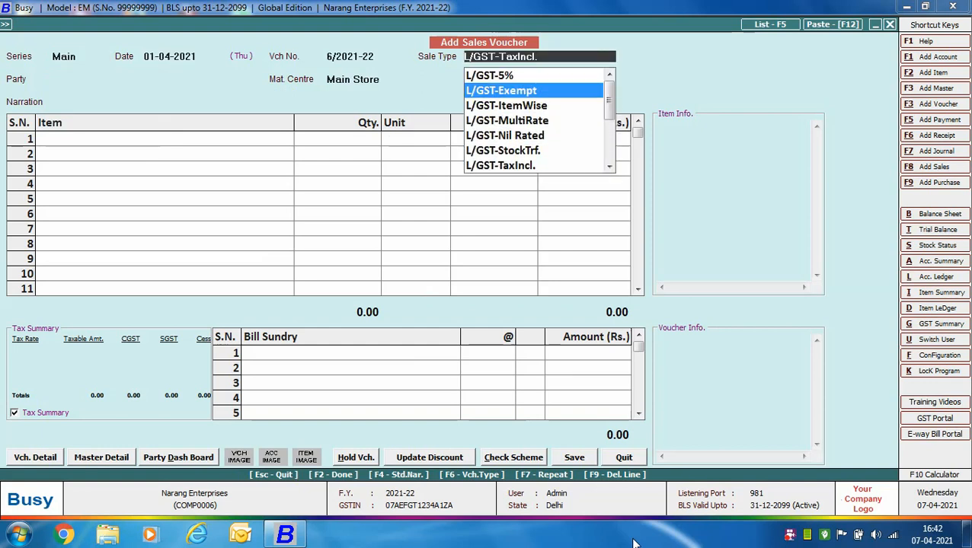
pyautogui.press('Return')
pyautogui.write('sh')
pyautogui.press('Down')
pyautogui.press('Return')
pyautogui.press('Return')
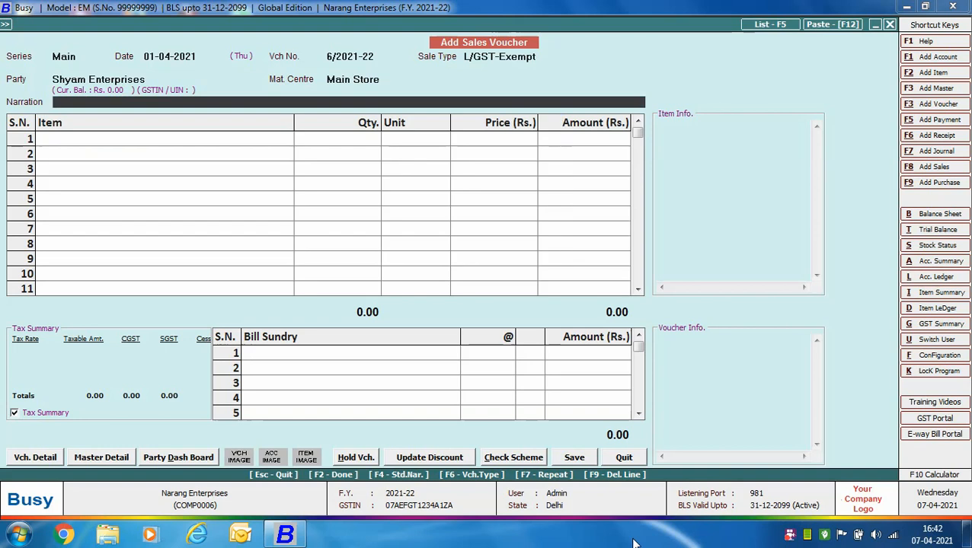
pyautogui.press('Return')
# Add 100 pieces of Stationery at a price of 120 to the exempt voucher and finish the item list.
pyautogui.write('sta')
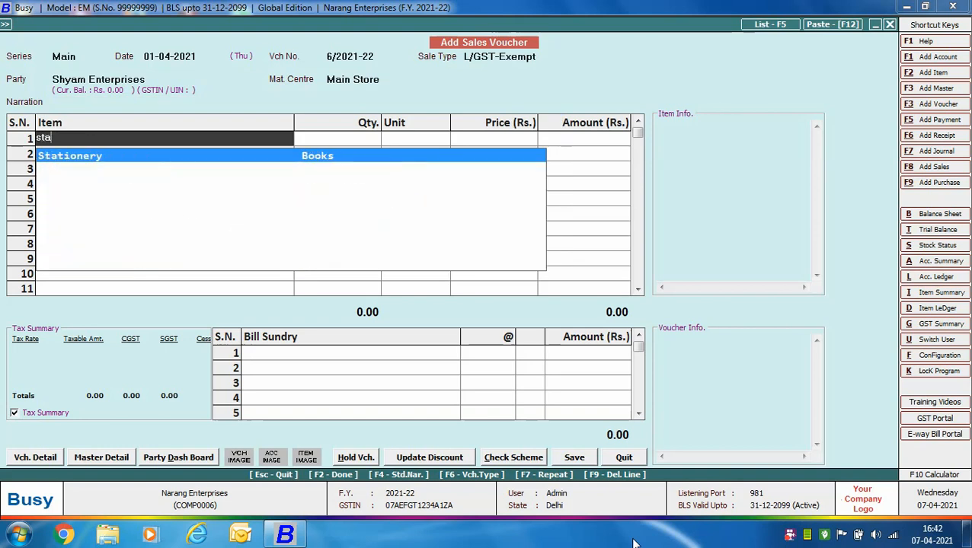
pyautogui.press('Return')
pyautogui.write('100')
pyautogui.press('Return')
pyautogui.press('Return')
pyautogui.write('1')
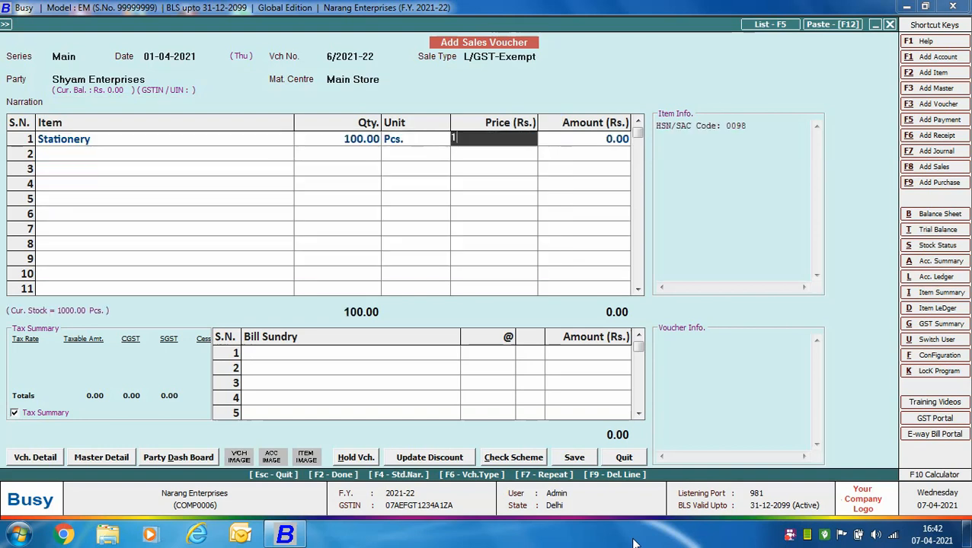
pyautogui.write('20')
pyautogui.press('Return')
pyautogui.press('Return')
pyautogui.press('Return')
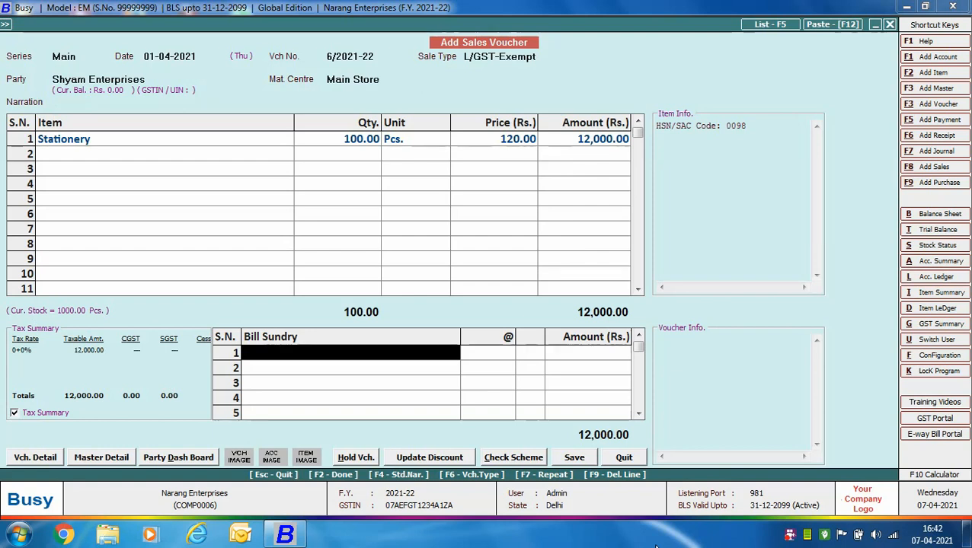
# Save the exempt sales voucher without printing the invoice and exit sales voucher entry to the main screen.
pyautogui.press('F2')
pyautogui.press('F2')
pyautogui.press('Return')
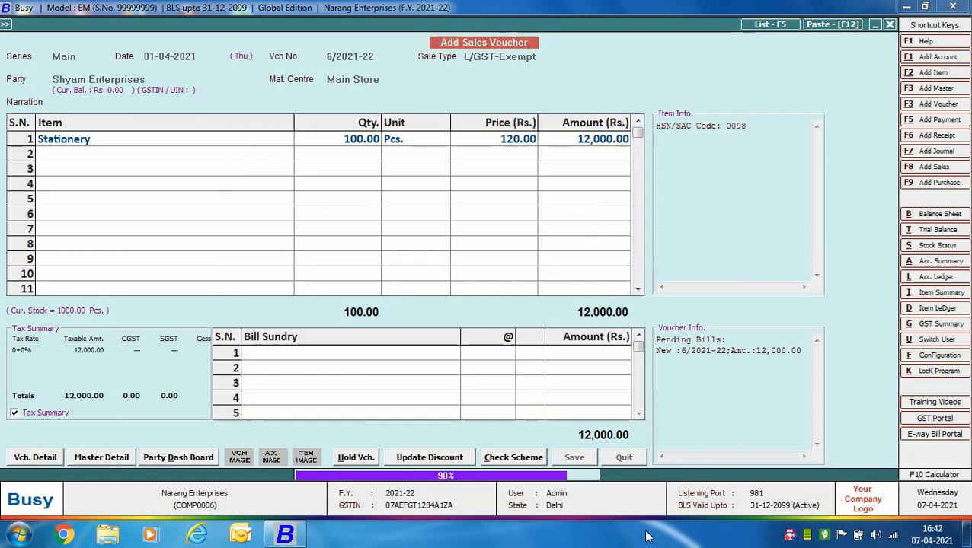
pyautogui.press('Right')
pyautogui.press('Return')
pyautogui.press('Escape')
pyautogui.press('Escape')
pyautogui.press('Escape')
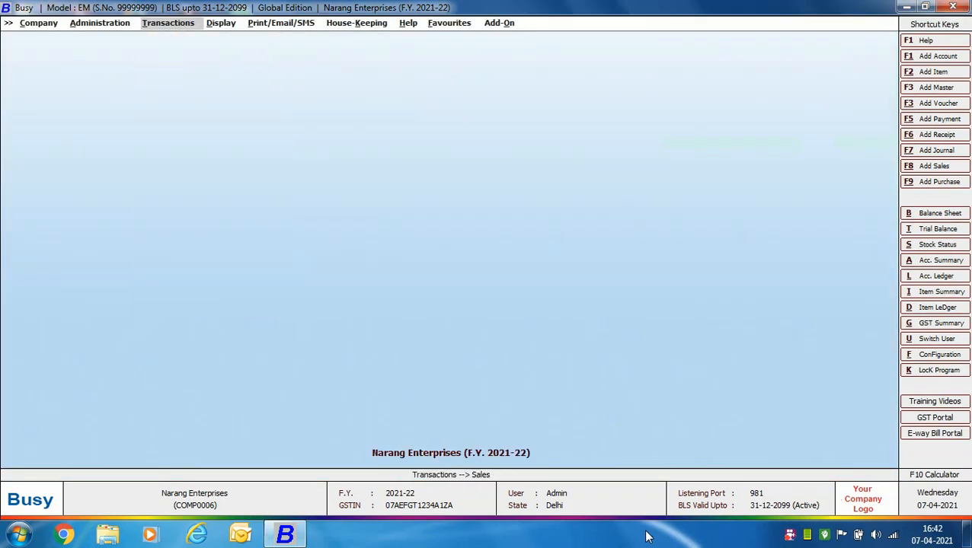